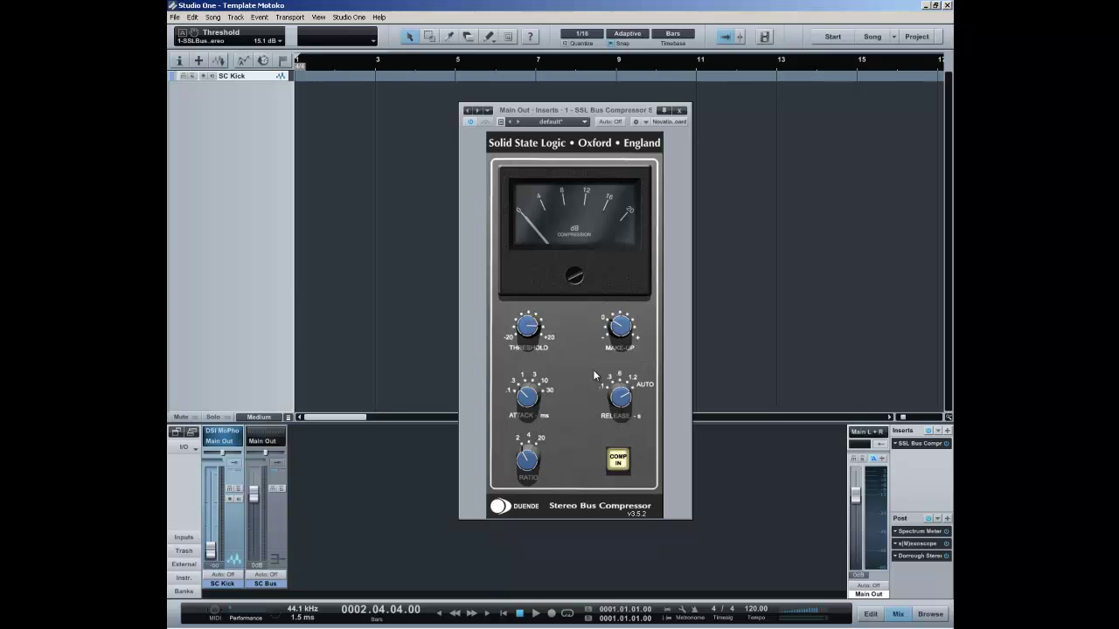
# Step: Hide the SC Kick channel through the Banks list, leaving SC Bus beside Main Out
pyautogui.click(680, 111)
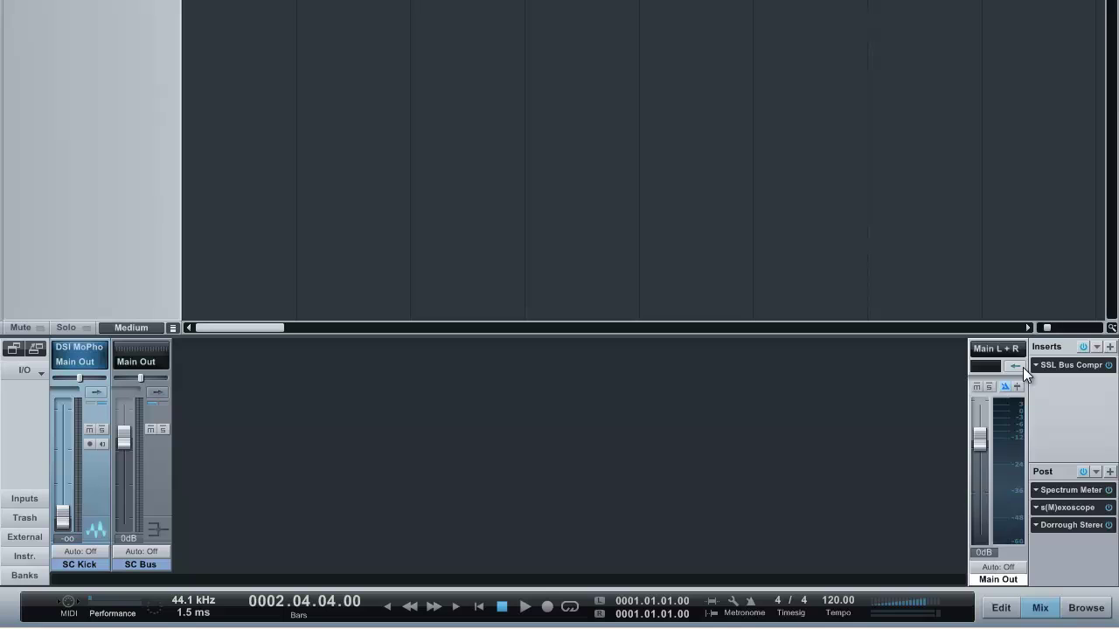
pyautogui.click(1021, 368)
pyautogui.click(21, 577)
pyautogui.click(86, 364)
pyautogui.click(22, 576)
# Step: Add a new bus channel to the mixer named Drums
pyautogui.rightClick(187, 411)
pyautogui.click(304, 504)
pyautogui.write('Drums')
pyautogui.press('Return')
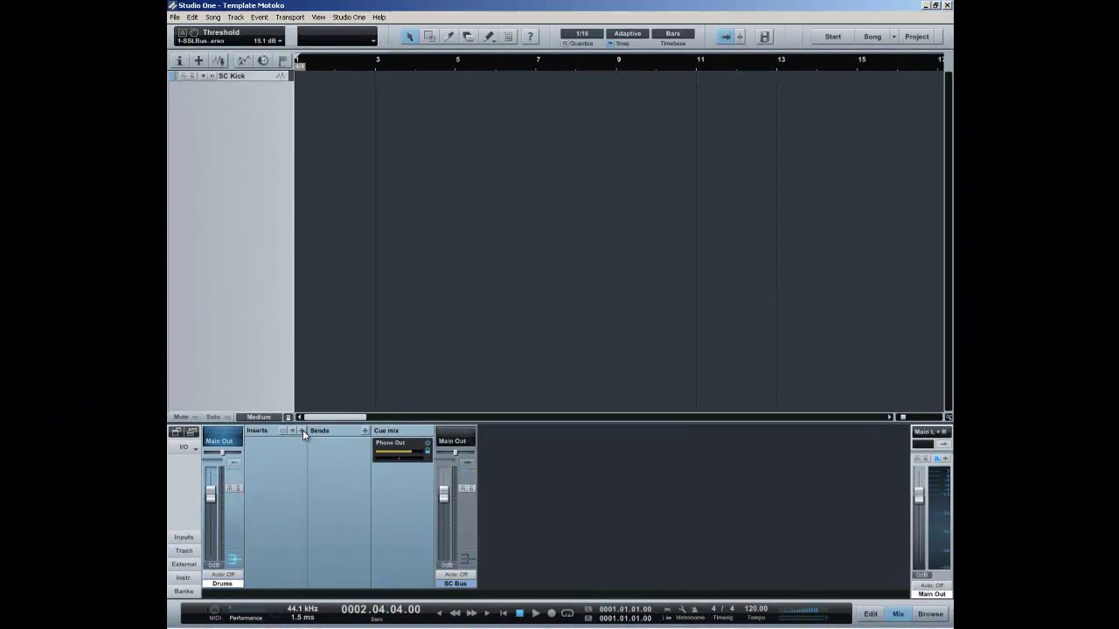
# Step: Insert Pro EQ and the cl1 compressor on the Drums channel
pyautogui.click(302, 430)
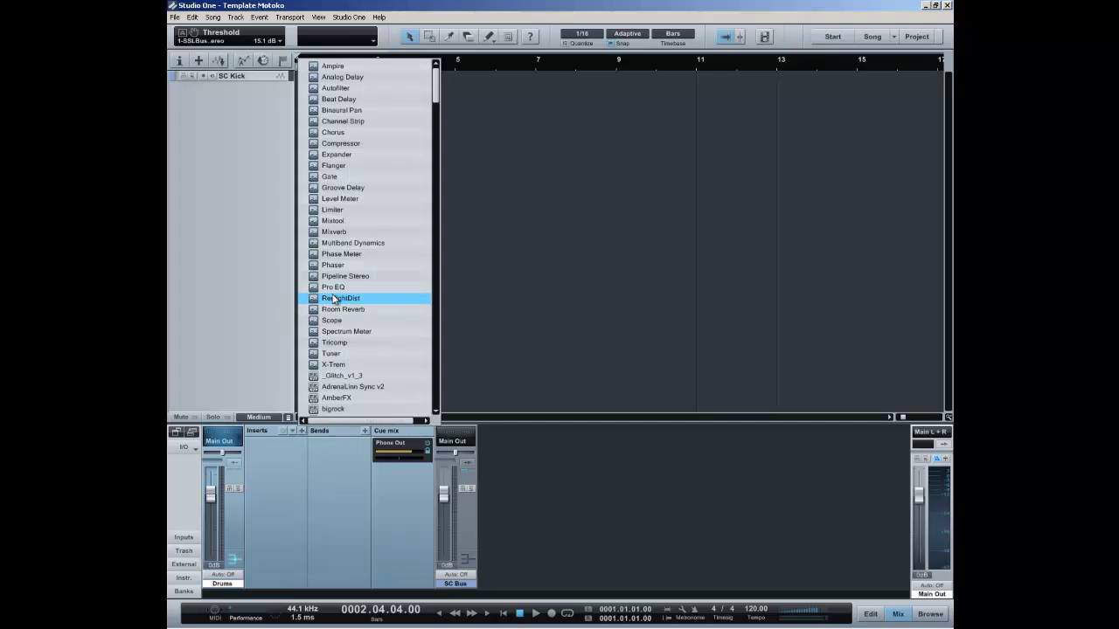
pyautogui.click(333, 287)
pyautogui.click(862, 111)
pyautogui.click(301, 431)
pyautogui.scroll(-1, 393, 353)
pyautogui.scroll(-1, 389, 348)
pyautogui.click(347, 367)
pyautogui.moveTo(799, 120); pyautogui.dragTo(618, 113)
pyautogui.moveTo(519, 213)
pyautogui.moveTo(577, 211)
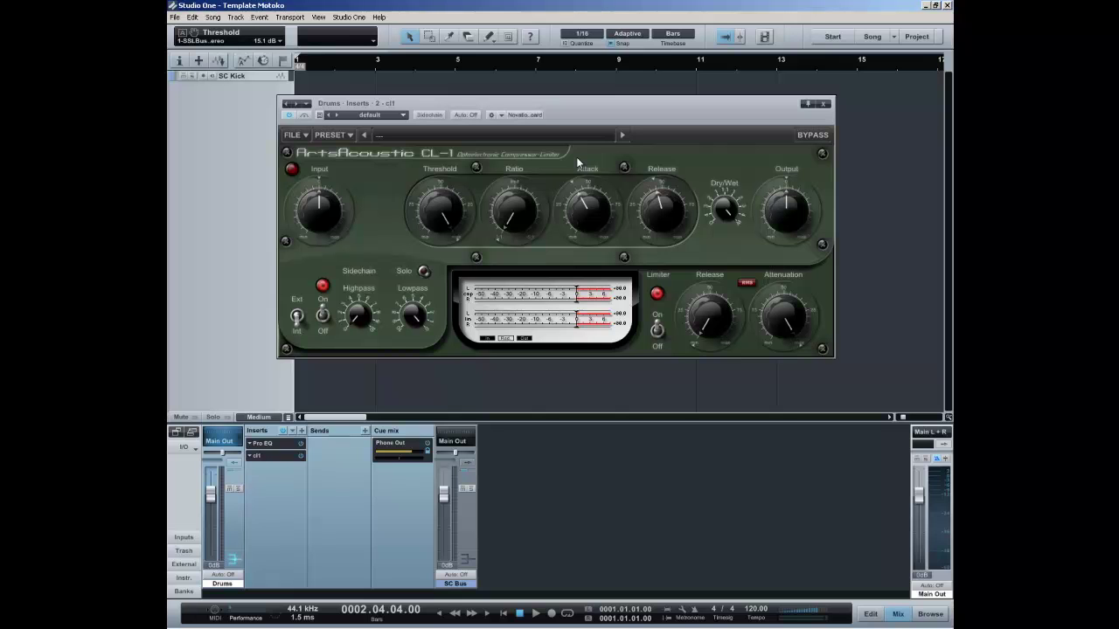
pyautogui.click(350, 136)
pyautogui.click(374, 224)
pyautogui.click(644, 175)
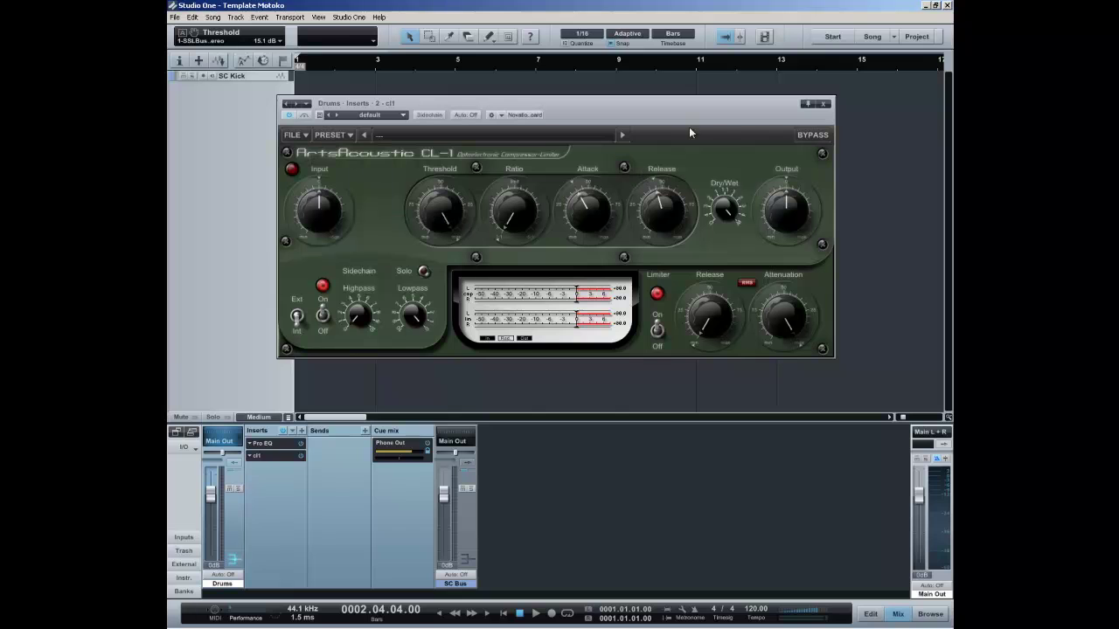
# Step: Add Transient Designer to Drums and move cl1 after it: Pro EQ, Transient Designer, cl1
pyautogui.click(824, 106)
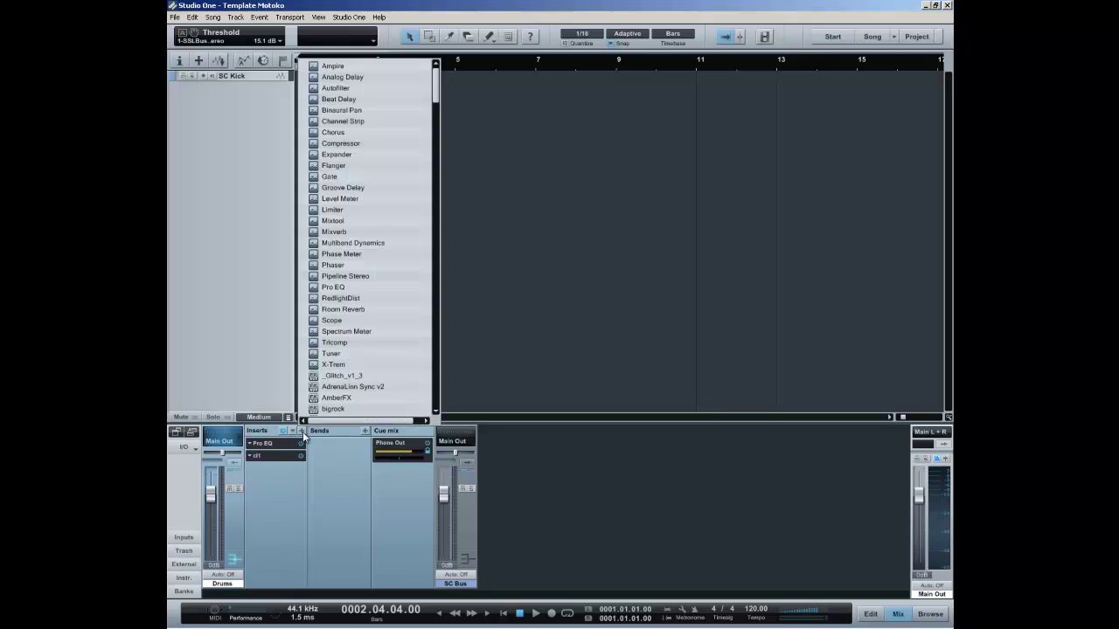
pyautogui.moveTo(433, 94); pyautogui.dragTo(445, 384)
pyautogui.doubleClick(344, 298)
pyautogui.moveTo(428, 108); pyautogui.dragTo(558, 117)
pyautogui.click(653, 119)
pyautogui.moveTo(279, 460); pyautogui.dragTo(276, 472)
# Step: Pick a blue swatch for the Drums channel from its name-label palette
pyautogui.click(233, 462)
pyautogui.click(234, 587)
pyautogui.click(250, 573)
pyautogui.click(231, 463)
pyautogui.click(236, 463)
# Step: Create a red bus named Bass fed by the Drums track
pyautogui.rightClick(320, 511)
pyautogui.click(391, 553)
pyautogui.doubleClick(265, 584)
pyautogui.write('Bass')
pyautogui.press('Return')
pyautogui.click(281, 590)
pyautogui.click(295, 540)
# Step: Insert SSL X-Eq Stereo on the Bass channel
pyautogui.click(276, 464)
pyautogui.click(344, 432)
pyautogui.scroll(-3, 452, 313)
pyautogui.scroll(-10, 452, 317)
pyautogui.scroll(-15, 450, 325)
pyautogui.scroll(-12, 447, 332)
pyautogui.scroll(-2, 447, 332)
pyautogui.click(407, 311)
# Step: Keep the X-EQ first filter band on the Critical type
pyautogui.click(406, 332)
pyautogui.click(727, 223)
pyautogui.click(726, 195)
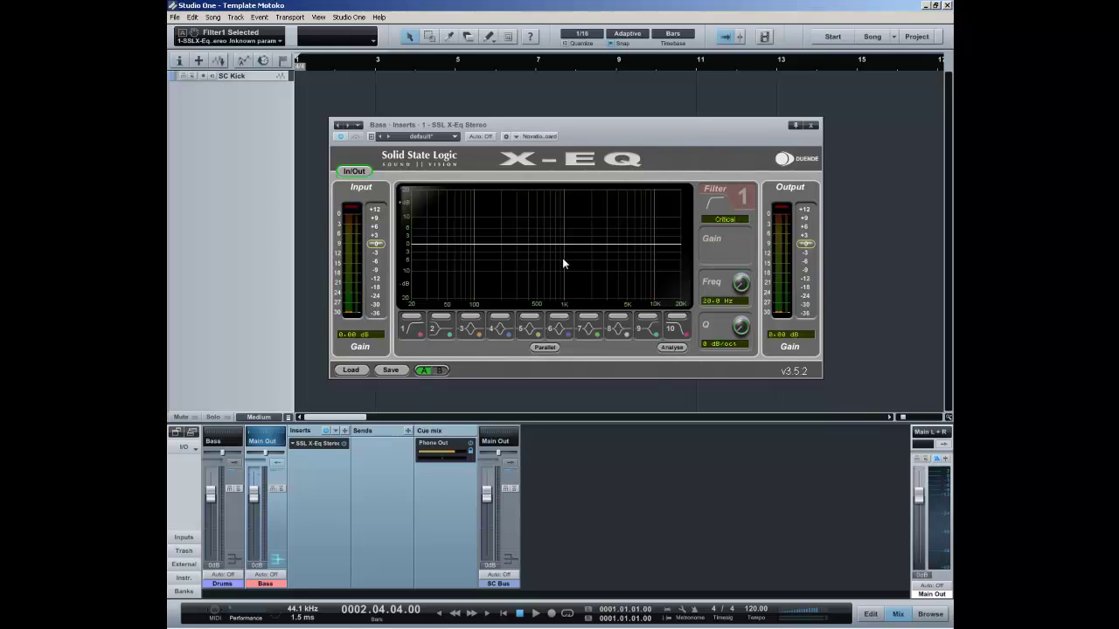
pyautogui.click(811, 127)
# Step: Add the CL-1 compressor after SSL X-Eq Stereo on the Bass inserts
pyautogui.click(346, 432)
pyautogui.scroll(-4, 374, 371)
pyautogui.click(372, 333)
pyautogui.click(877, 125)
pyautogui.click(276, 463)
pyautogui.click(277, 464)
pyautogui.click(279, 466)
# Step: Add a yellow bus channel named Synth
pyautogui.rightClick(363, 478)
pyautogui.click(433, 557)
pyautogui.doubleClick(317, 584)
pyautogui.write('Synth')
pyautogui.press('Return')
pyautogui.click(328, 586)
pyautogui.click(340, 517)
# Step: Insert SSL X-Eq Stereo on the Synth channel
pyautogui.click(389, 431)
pyautogui.scroll(-5, 460, 354)
pyautogui.moveTo(522, 131); pyautogui.dragTo(529, 404)
pyautogui.scroll(8, 455, 343)
pyautogui.click(445, 287)
pyautogui.click(812, 126)
pyautogui.click(324, 460)
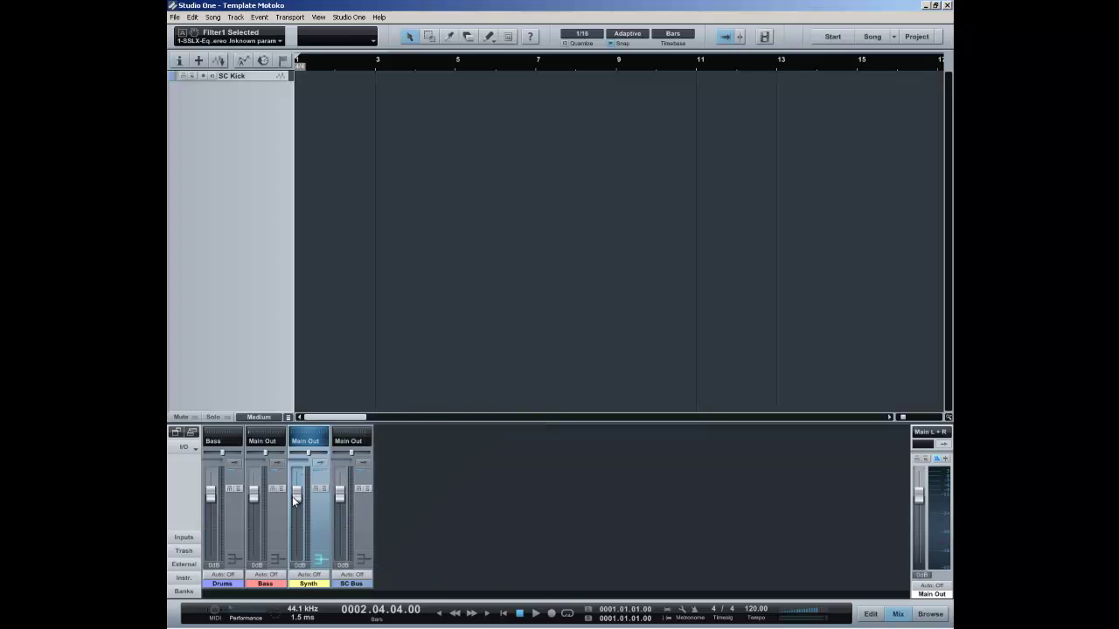
pyautogui.click(323, 461)
pyautogui.click(324, 462)
# Step: Add another bus channel and rename Bus 1 to Vox
pyautogui.rightClick(429, 467)
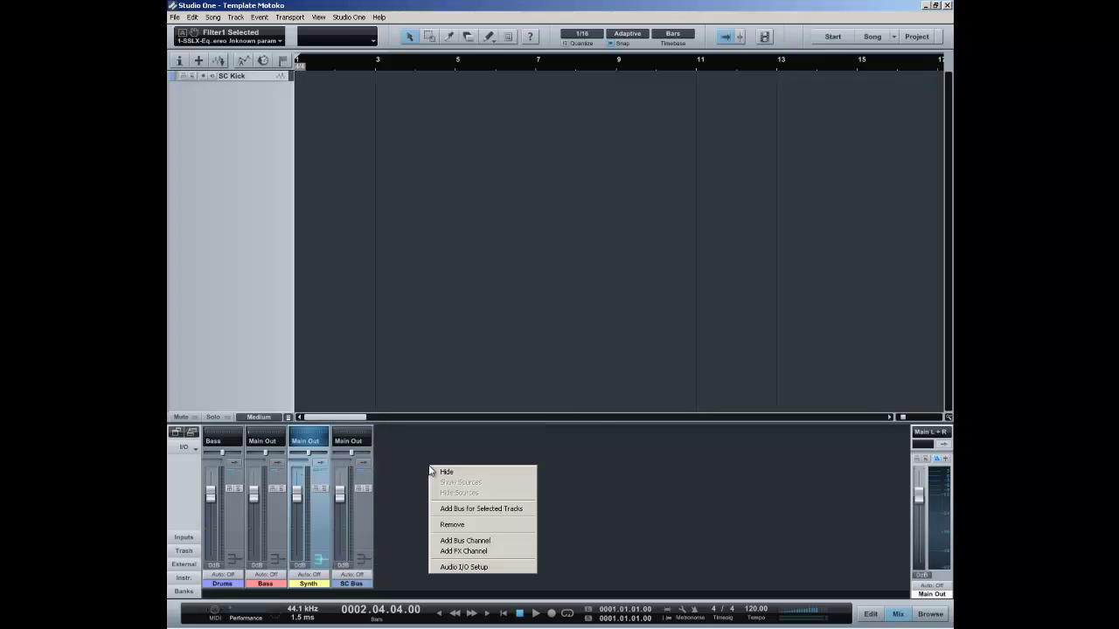
pyautogui.click(495, 537)
pyautogui.doubleClick(353, 584)
pyautogui.write('Vox')
pyautogui.press('Return')
# Step: Insert SSL Vocalstrip Stereo on the Vox channel
pyautogui.click(430, 431)
pyautogui.scroll(-15, 499, 346)
pyautogui.scroll(-20, 500, 348)
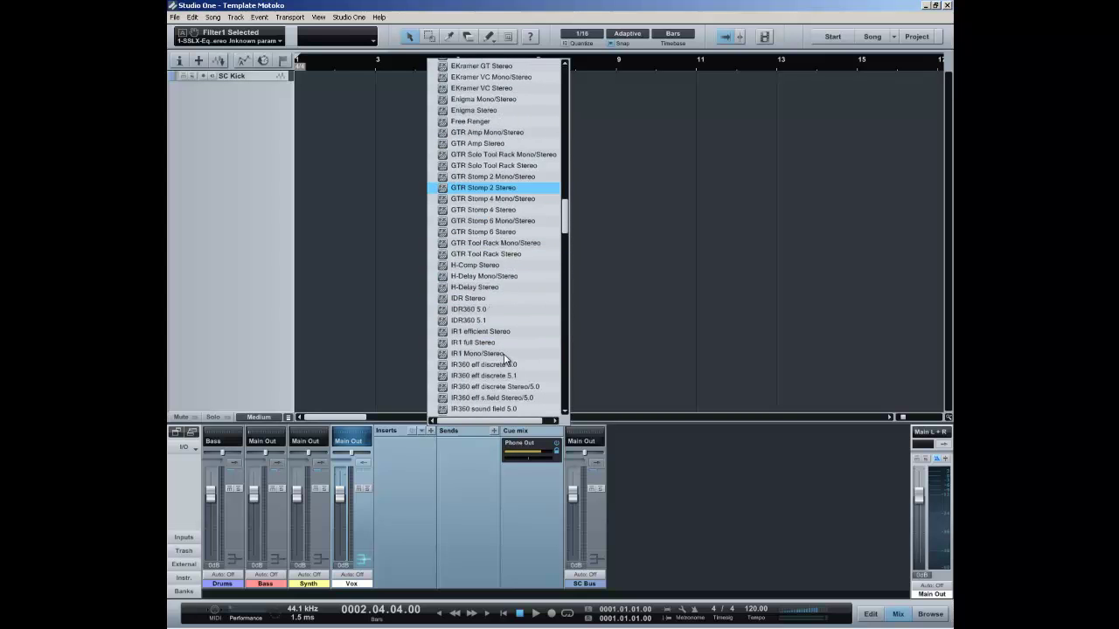
pyautogui.scroll(-20, 505, 360)
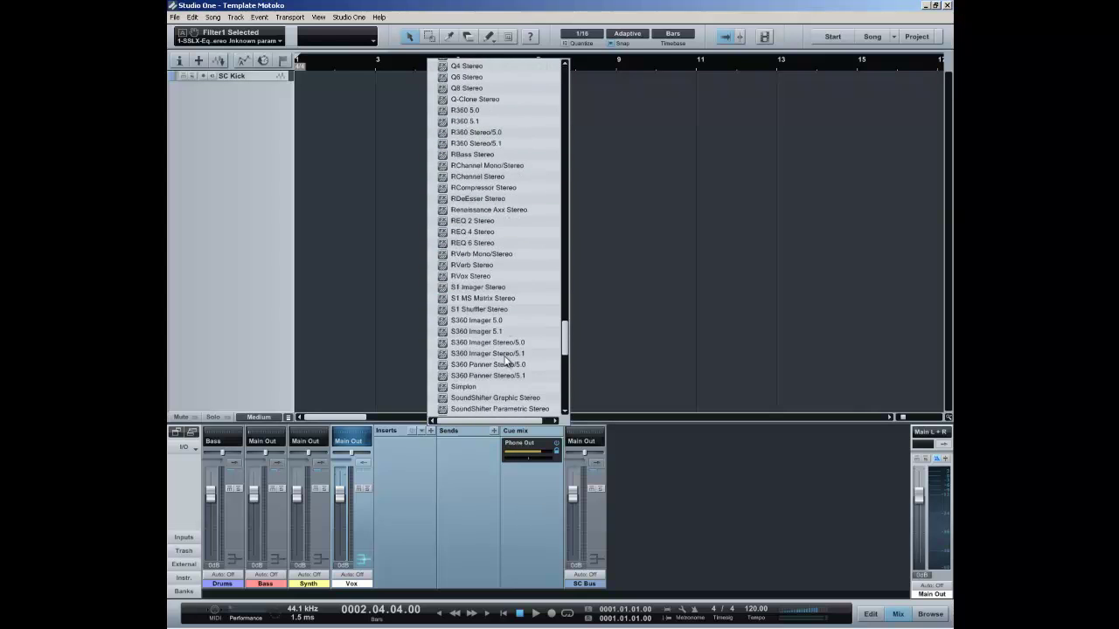
pyautogui.click(488, 302)
pyautogui.click(811, 125)
# Step: Add Vocal Rider Stereo after it on the Vox inserts
pyautogui.click(430, 431)
pyautogui.scroll(-8, 522, 303)
pyautogui.moveTo(562, 102); pyautogui.dragTo(568, 389)
pyautogui.click(485, 290)
pyautogui.click(587, 126)
# Step: Add a new bus channel named Non-VoxMix
pyautogui.rightClick(660, 477)
pyautogui.click(710, 553)
pyautogui.doubleClick(393, 584)
pyautogui.write('Sub')
pyautogui.press('BackSpace')
pyautogui.press('BackSpace')
pyautogui.press('BackSpace')
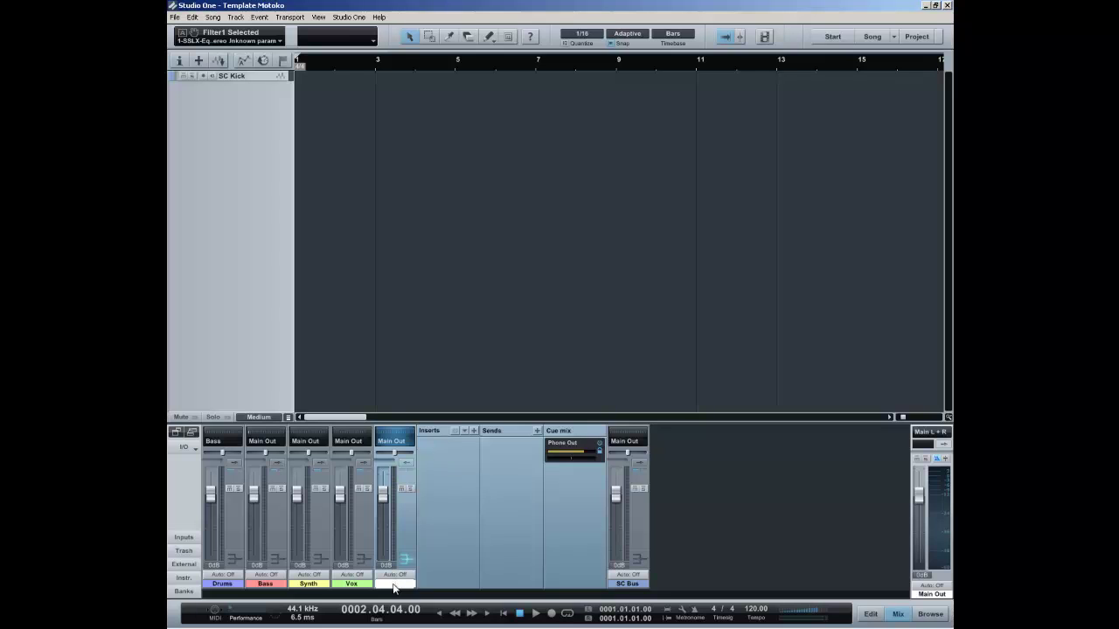
pyautogui.write('Non-VoxMix')
pyautogui.press('Return')
# Step: Colour the NonVoxMix channel light blue
pyautogui.click(407, 585)
pyautogui.click(424, 483)
pyautogui.click(401, 585)
pyautogui.click(422, 453)
# Step: Route the Synth, Bass and Drums outputs into NonVoxMix
pyautogui.click(322, 538)
pyautogui.keyDown('shift'); pyautogui.click(284, 544); pyautogui.keyUp('shift')
pyautogui.keyDown('shift'); pyautogui.click(229, 535); pyautogui.keyUp('shift')
pyautogui.click(306, 440)
pyautogui.click(333, 512)
# Step: Add a NonVoxMix send to the Vocal Rider sidechain
pyautogui.click(444, 528)
pyautogui.click(536, 430)
pyautogui.click(560, 477)
pyautogui.click(568, 498)
pyautogui.click(406, 462)
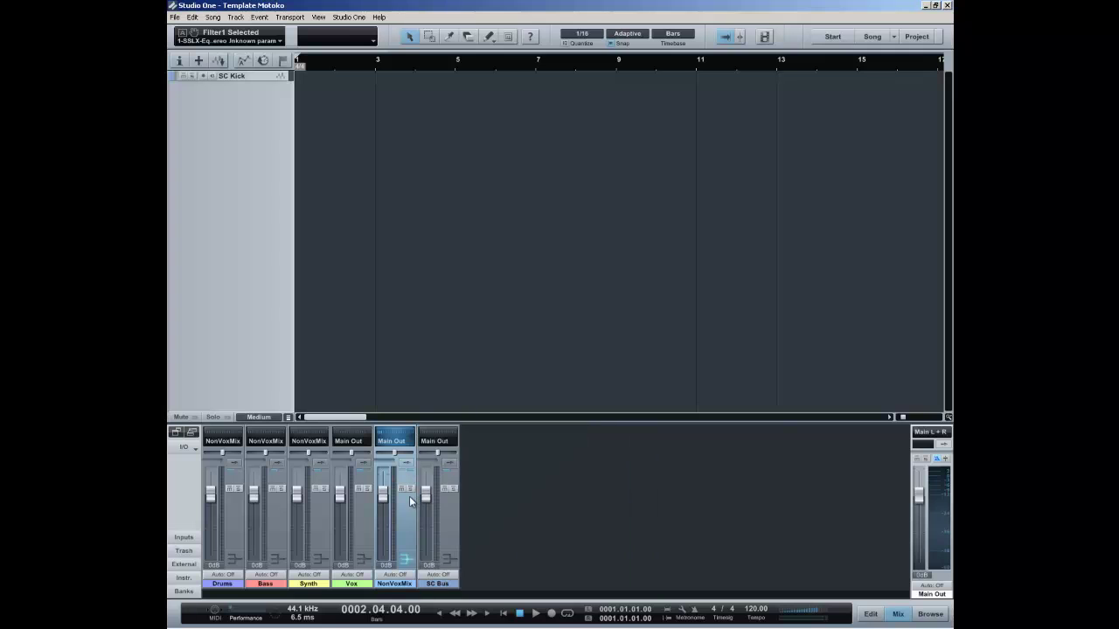
# Step: Add a new bus channel named FX and colour it blue
pyautogui.rightClick(485, 506)
pyautogui.click(537, 569)
pyautogui.doubleClick(472, 584)
pyautogui.write('FX')
pyautogui.press('Return')
pyautogui.click(493, 462)
pyautogui.click(498, 583)
pyautogui.click(529, 567)
# Step: Route the FX bus output to NonVoxMix and move its strip just before Vox
pyautogui.moveTo(385, 530); pyautogui.dragTo(386, 529)
pyautogui.click(395, 441)
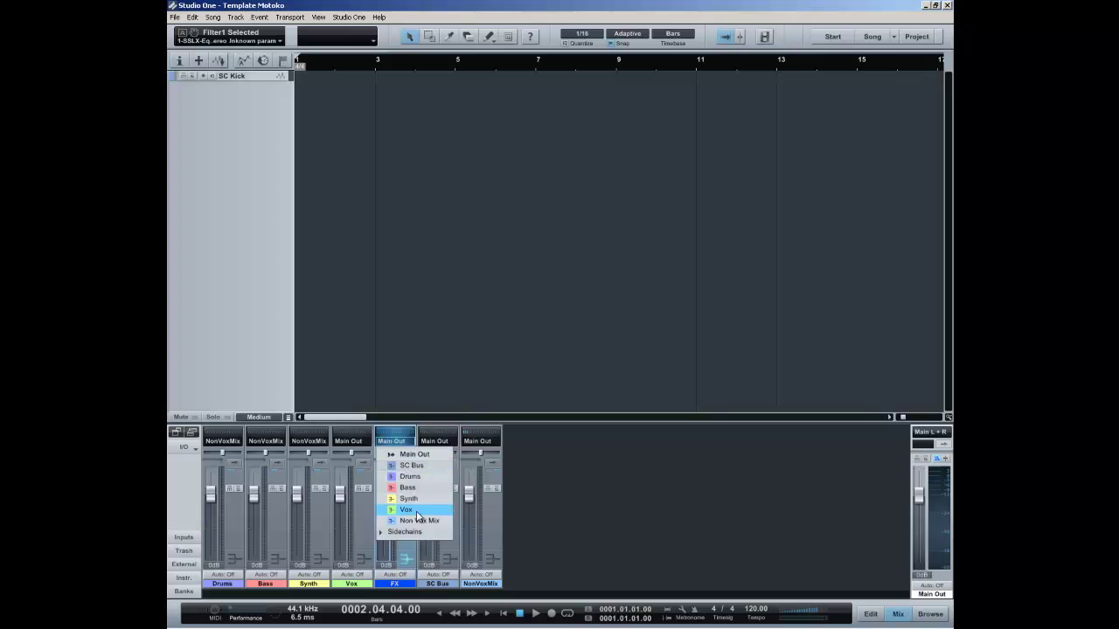
pyautogui.click(418, 519)
pyautogui.moveTo(388, 536); pyautogui.dragTo(361, 532)
pyautogui.click(407, 532)
# Step: Add an FX channel named Verb Short and move it after NonVoxMix
pyautogui.rightClick(543, 473)
pyautogui.click(618, 559)
pyautogui.doubleClick(439, 584)
pyautogui.write('Verb Short')
pyautogui.press('Return')
pyautogui.moveTo(452, 530); pyautogui.dragTo(693, 541)
# Step: Add a second FX channel named Verb Long
pyautogui.rightClick(599, 501)
pyautogui.click(665, 567)
pyautogui.doubleClick(568, 584)
pyautogui.write('Verb')
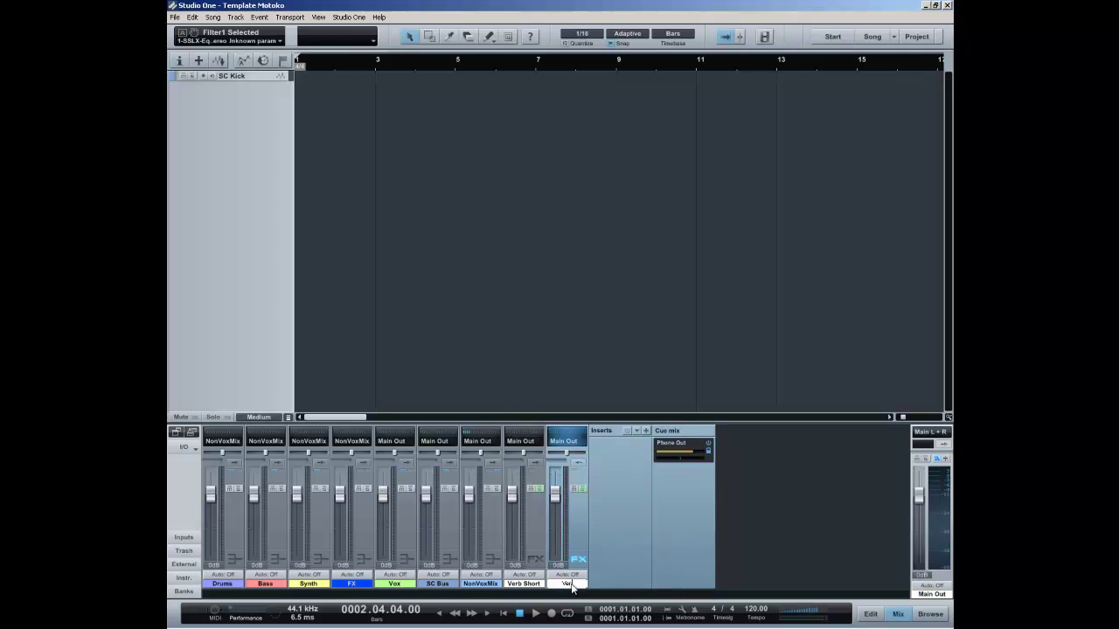
pyautogui.write(' Long')
pyautogui.press('Return')
pyautogui.click(583, 464)
# Step: Colour both Verb Short and Verb Long purple
pyautogui.keyDown('ctrl'); pyautogui.click(533, 521); pyautogui.keyUp('ctrl')
pyautogui.rightClick(542, 523)
pyautogui.click(530, 591)
pyautogui.click(530, 591)
pyautogui.click(686, 564)
# Step: Insert Pro EQ on Verb Short and raise its low cut to about 100 Hz
pyautogui.click(581, 466)
pyautogui.click(535, 463)
pyautogui.click(608, 434)
pyautogui.click(636, 288)
pyautogui.moveTo(422, 234); pyautogui.dragTo(435, 235)
# Step: Insert SSL X-Verb Stereo after Pro EQ on Verb Short and open its preset Load dialog
pyautogui.click(732, 125)
pyautogui.click(603, 432)
pyautogui.scroll(-6, 660, 339)
pyautogui.moveTo(737, 122); pyautogui.dragTo(741, 404)
pyautogui.scroll(8, 674, 292)
pyautogui.scroll(20, 674, 278)
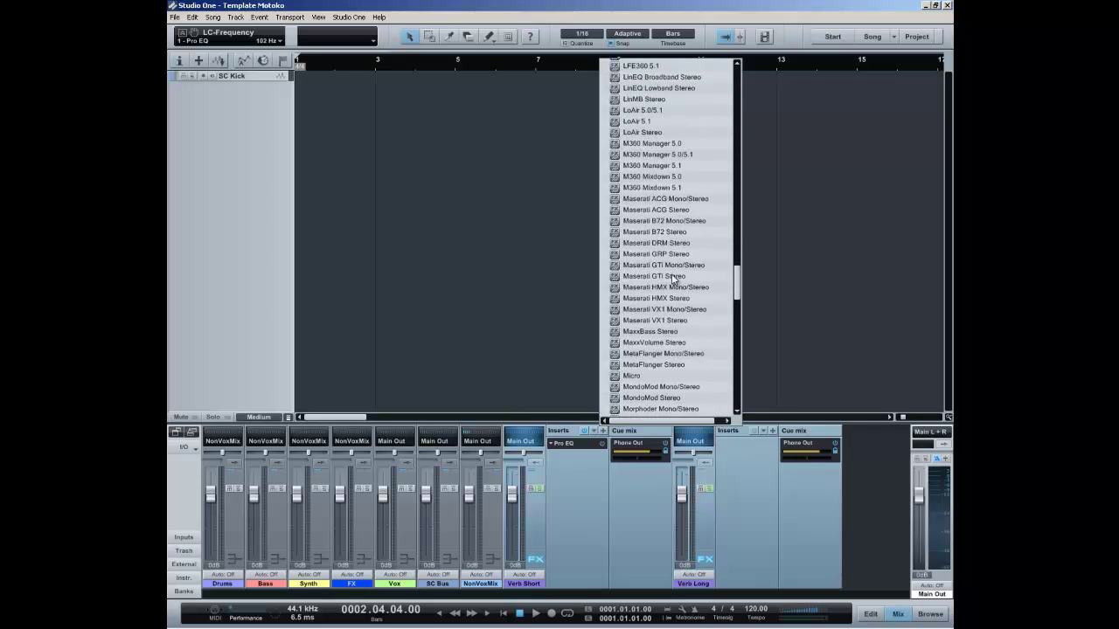
pyautogui.scroll(15, 673, 278)
pyautogui.scroll(8, 671, 276)
pyautogui.scroll(-4, 678, 308)
pyautogui.scroll(4, 682, 309)
pyautogui.click(651, 165)
pyautogui.click(353, 434)
# Step: Load a small-room preset from 01 Small on Verb Short's X-Verb and copy its inserts onto Verb Long
pyautogui.doubleClick(210, 74)
pyautogui.doubleClick(217, 252)
pyautogui.click(771, 125)
pyautogui.moveTo(553, 430); pyautogui.dragTo(733, 430)
pyautogui.click(536, 462)
# Step: Open Verb Long's X-Verb preset browser and look through the 03 Large presets
pyautogui.click(611, 457)
pyautogui.click(353, 435)
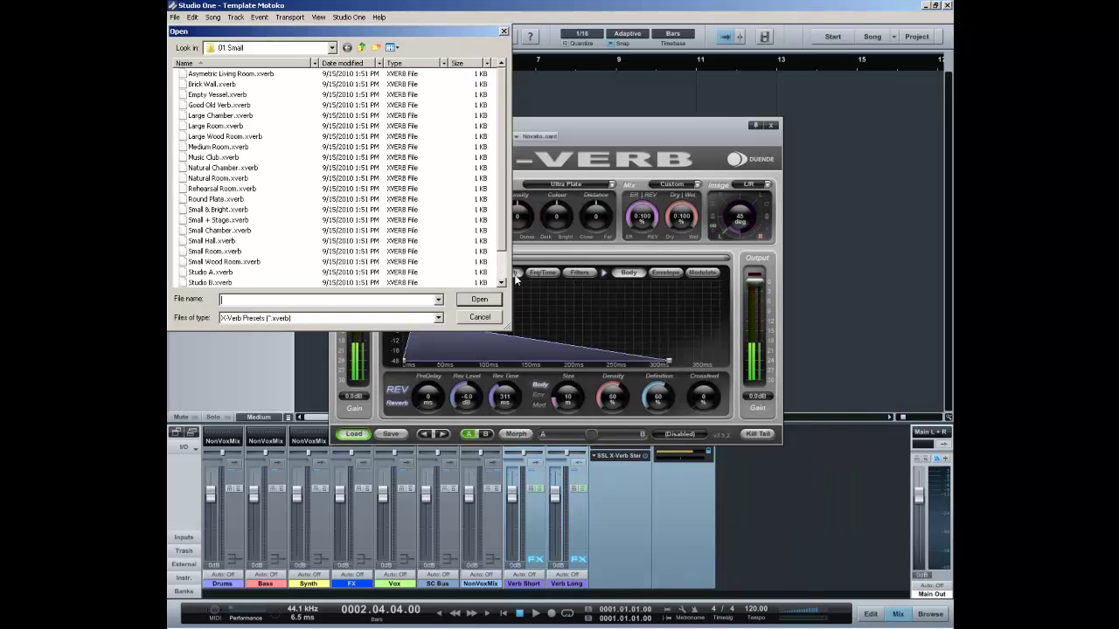
pyautogui.click(361, 48)
pyautogui.doubleClick(209, 94)
pyautogui.click(259, 189)
pyautogui.scroll(-3, 259, 190)
pyautogui.scroll(3, 259, 191)
pyautogui.scroll(-3, 284, 207)
pyautogui.scroll(3, 284, 207)
# Step: Load the Medium dark plate preset from the 02 Medium folder
pyautogui.click(361, 47)
pyautogui.doubleClick(208, 85)
pyautogui.scroll(-2, 285, 161)
pyautogui.scroll(1, 285, 161)
pyautogui.doubleClick(234, 199)
# Step: Replace 'Long' with 'Med' in the Verb Long channel name so it reads Verb Med
pyautogui.click(771, 126)
pyautogui.doubleClick(569, 584)
pyautogui.doubleClick(575, 584)
pyautogui.write('Med')
pyautogui.press('Return')
pyautogui.click(580, 461)
# Step: Add an FX channel and name it Delay
pyautogui.rightClick(614, 515)
pyautogui.click(669, 577)
pyautogui.doubleClick(574, 584)
pyautogui.write('Delay')
pyautogui.press('Return')
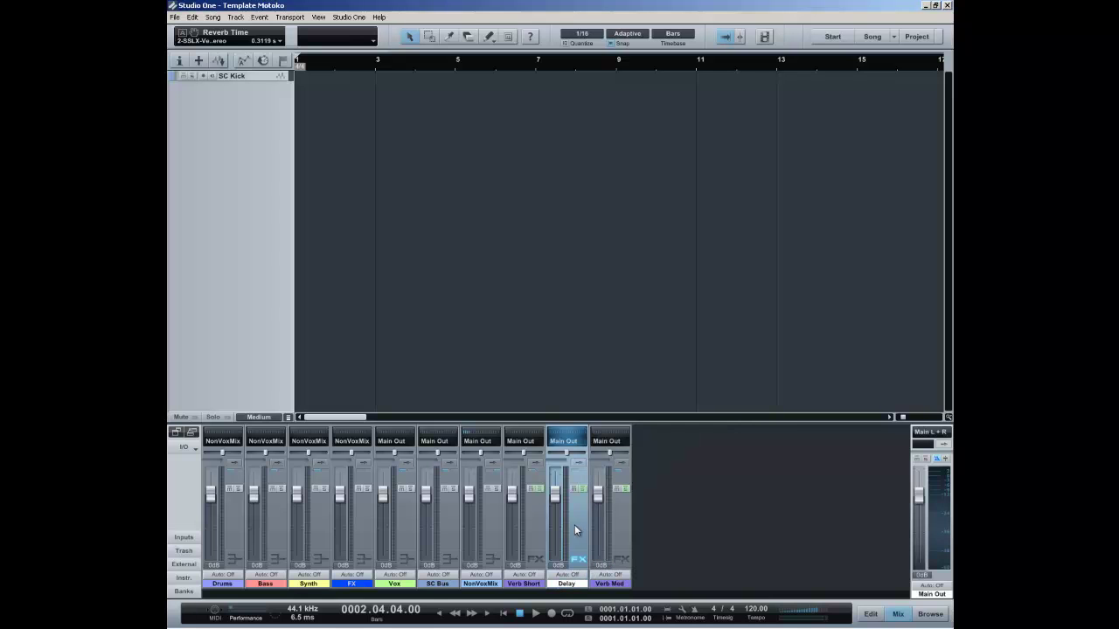
# Step: Add two more FX channels to the mixer
pyautogui.rightClick(683, 529)
pyautogui.click(730, 579)
pyautogui.rightClick(835, 531)
pyautogui.click(853, 587)
# Step: Rename the three delay channels Delay 1, Delay 2 and Delay 3
pyautogui.doubleClick(616, 583)
pyautogui.write('Delay')
pyautogui.press('Return')
pyautogui.doubleClick(567, 584)
pyautogui.write('Delay 1')
pyautogui.press('Return')
pyautogui.doubleClick(657, 584)
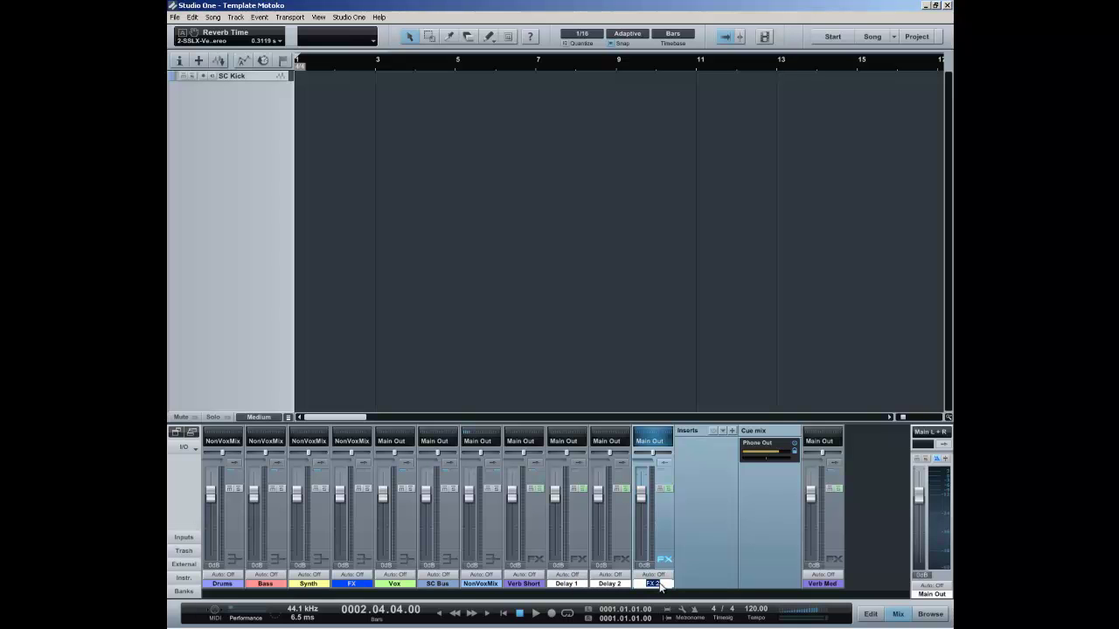
pyautogui.write('Delay 3')
pyautogui.press('Return')
# Step: Select Delay 1, Delay 2 and Delay 3 and colour them yellow
pyautogui.click(664, 463)
pyautogui.keyDown('shift'); pyautogui.click(612, 537); pyautogui.keyUp('shift')
pyautogui.keyDown('shift'); pyautogui.click(568, 538); pyautogui.keyUp('shift')
pyautogui.click(600, 580)
pyautogui.click(727, 514)
# Step: Insert Pro EQ on Delay 1's inserts
pyautogui.click(579, 499)
pyautogui.click(580, 464)
pyautogui.click(645, 431)
pyautogui.click(669, 291)
pyautogui.click(739, 131)
pyautogui.click(581, 461)
pyautogui.click(581, 461)
# Step: Insert H-Delay Stereo on Delay 1 and load its Modulation > Rap Vox preset
pyautogui.click(647, 430)
pyautogui.scroll(-20, 743, 262)
pyautogui.scroll(15, 700, 297)
pyautogui.scroll(2, 693, 265)
pyautogui.scroll(15, 694, 265)
pyautogui.scroll(6, 693, 265)
pyautogui.click(695, 256)
pyautogui.scroll(-6, 695, 260)
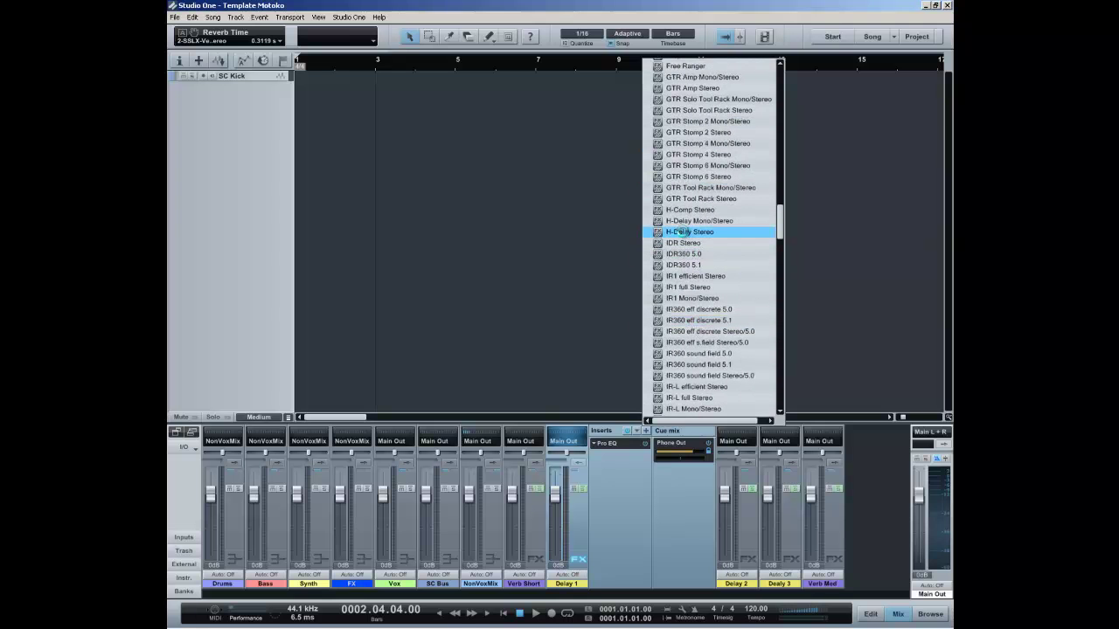
pyautogui.doubleClick(680, 232)
pyautogui.click(729, 152)
pyautogui.moveTo(788, 220)
pyautogui.click(827, 249)
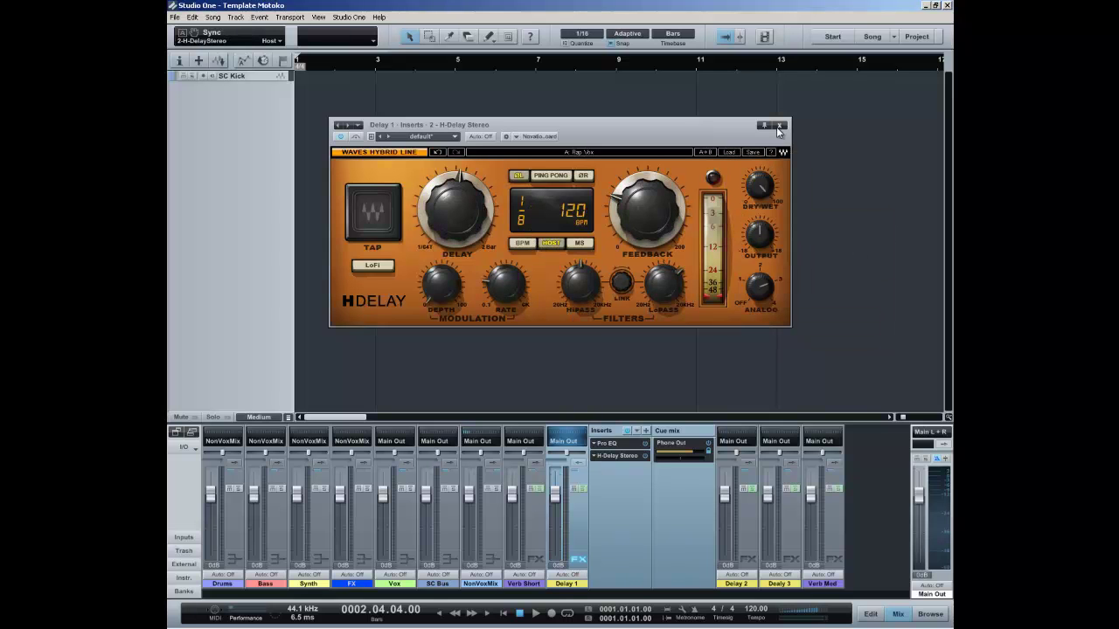
# Step: Insert Groove Delay on Delay 2 and set its Dry/Wet mix to 100%
pyautogui.click(777, 126)
pyautogui.click(581, 463)
pyautogui.click(625, 464)
pyautogui.click(690, 432)
pyautogui.click(731, 188)
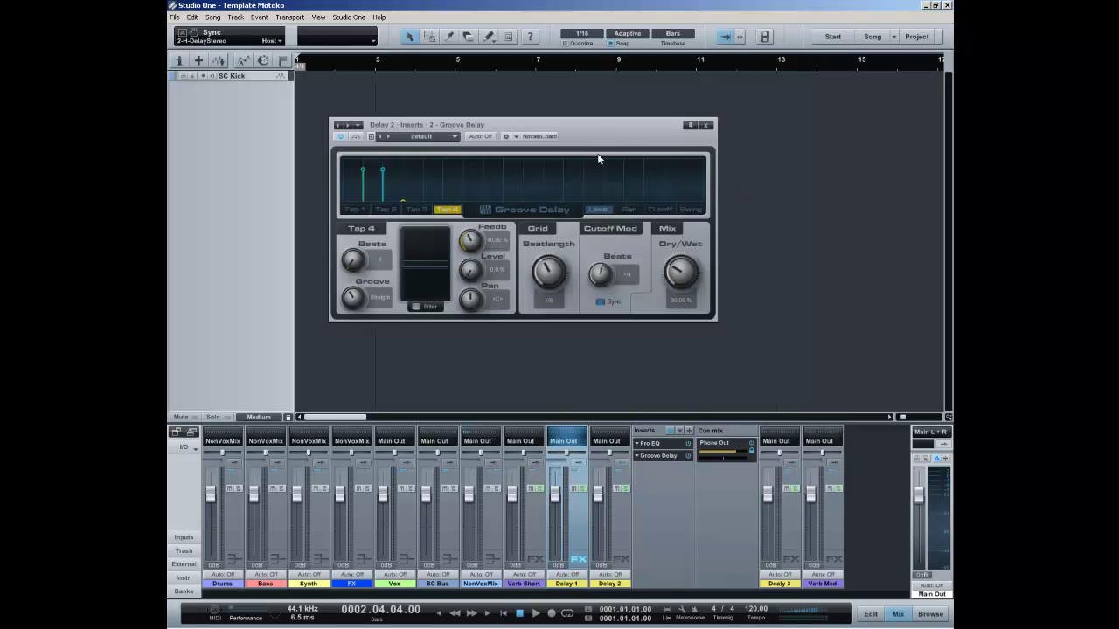
pyautogui.click(708, 125)
pyautogui.click(663, 456)
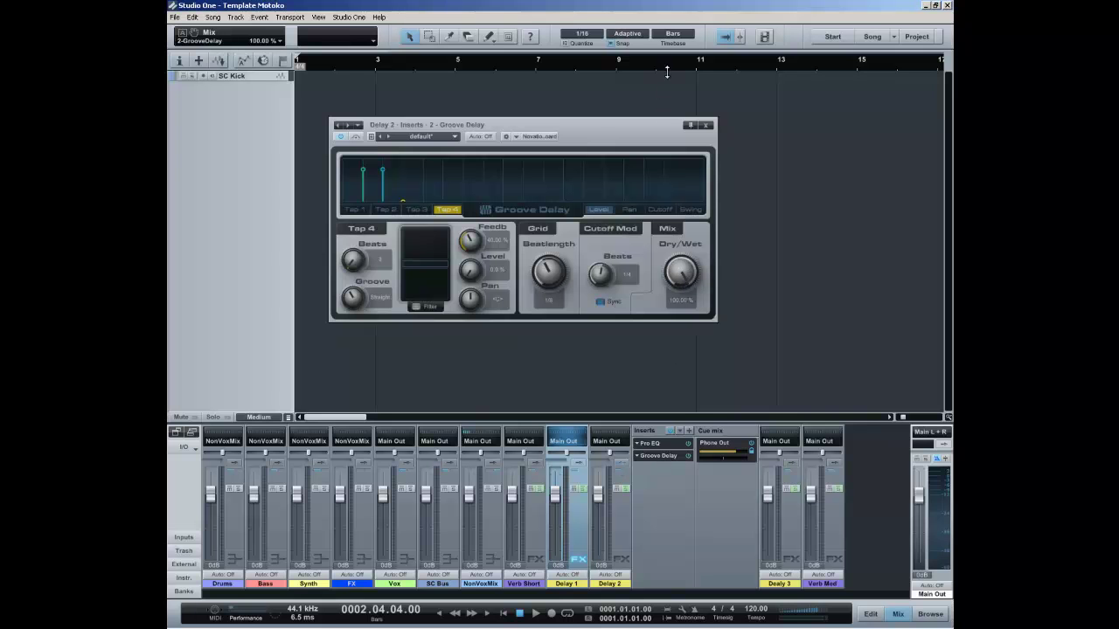